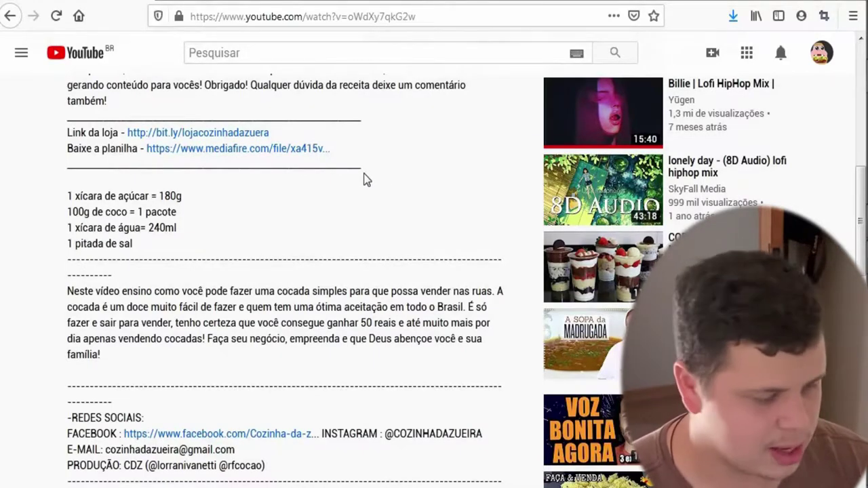
- Switch to the Excel cost sheet and complete the production name with "Cocada Branca"
key("alt+Tab")
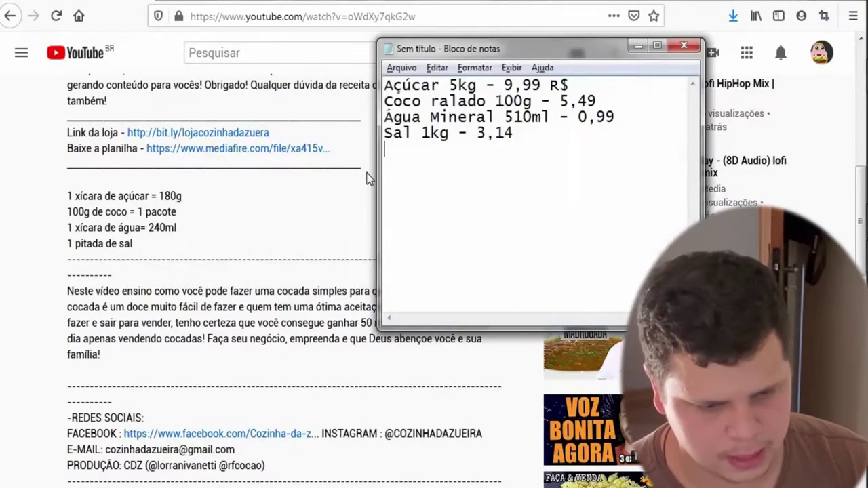
key("alt+Tab")
key("Tab")
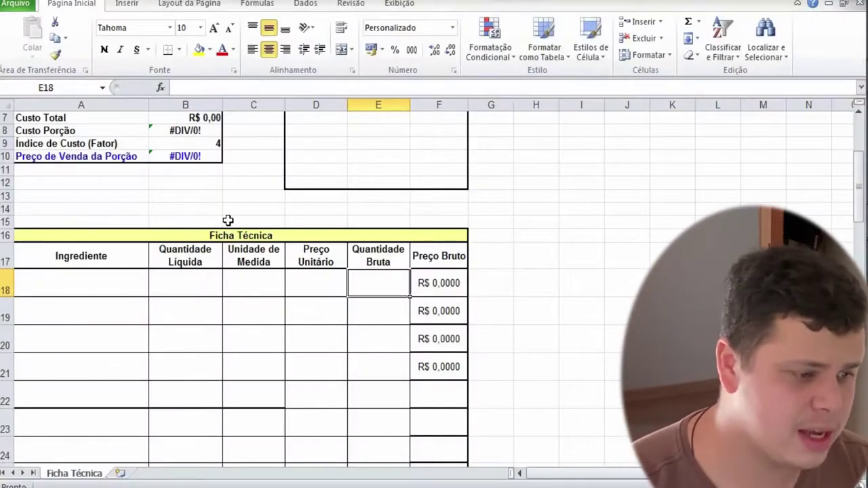
scroll(252, 152, "up", 2)
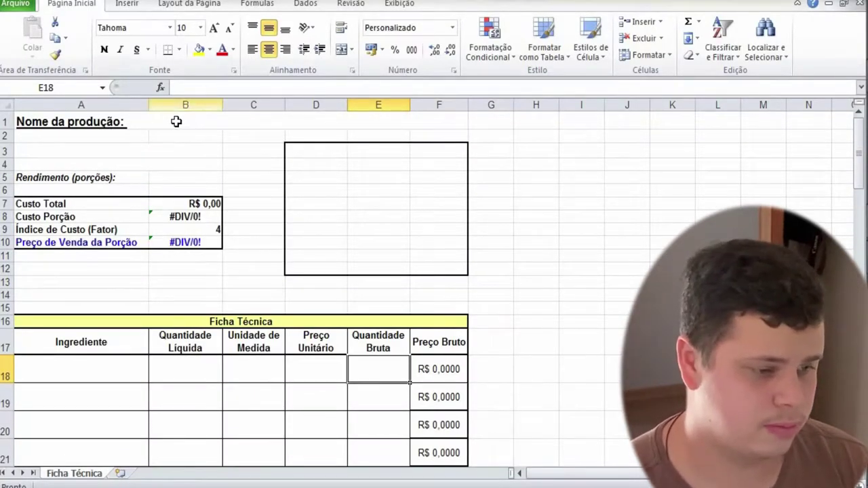
left_click(88, 123)
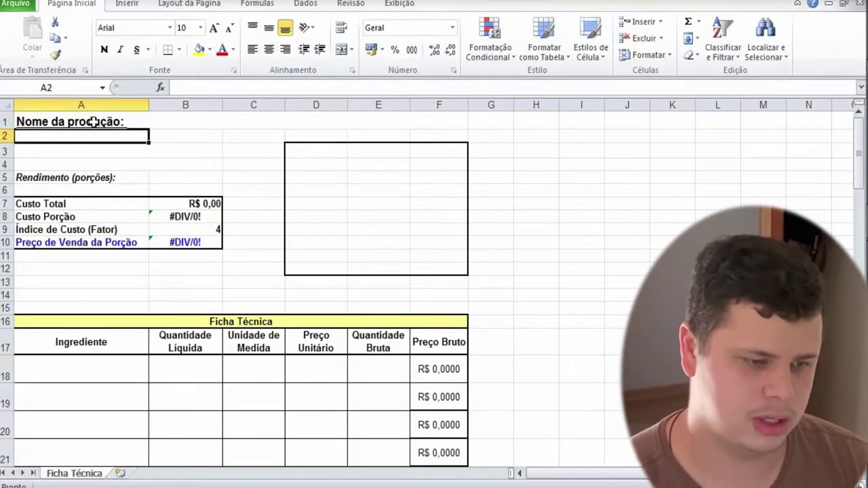
left_click(299, 85)
type("Coca")
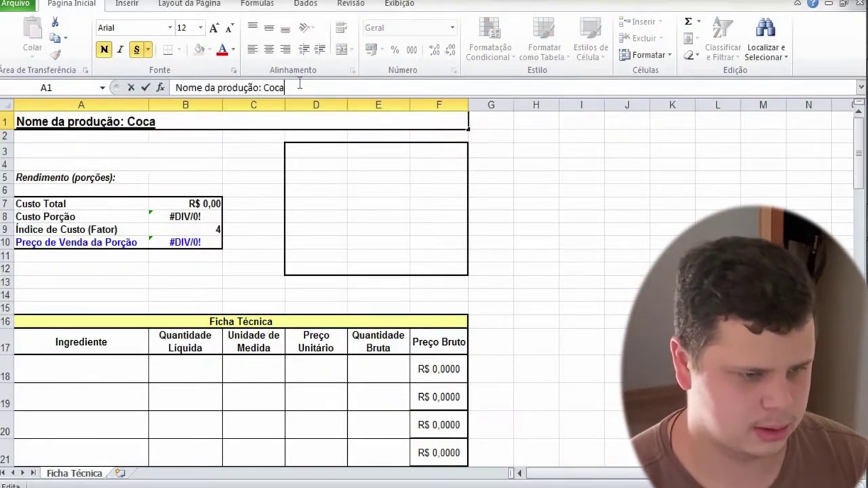
type("da Branca")
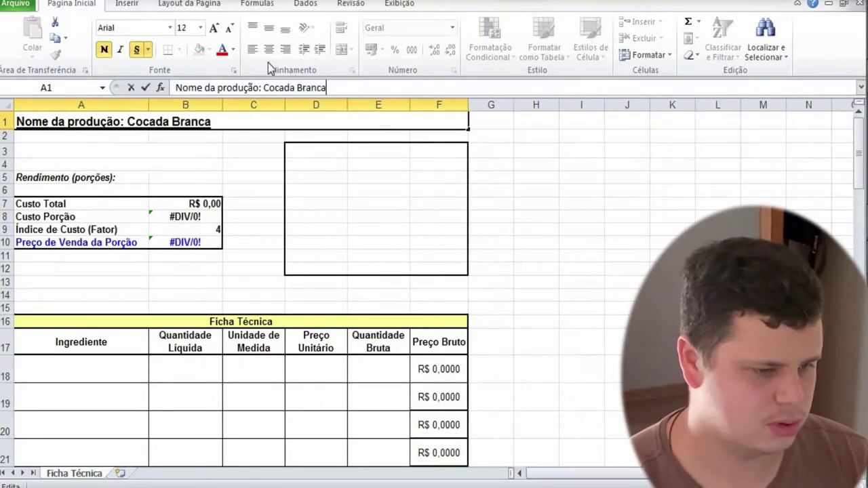
left_click(107, 178)
left_click(297, 89)
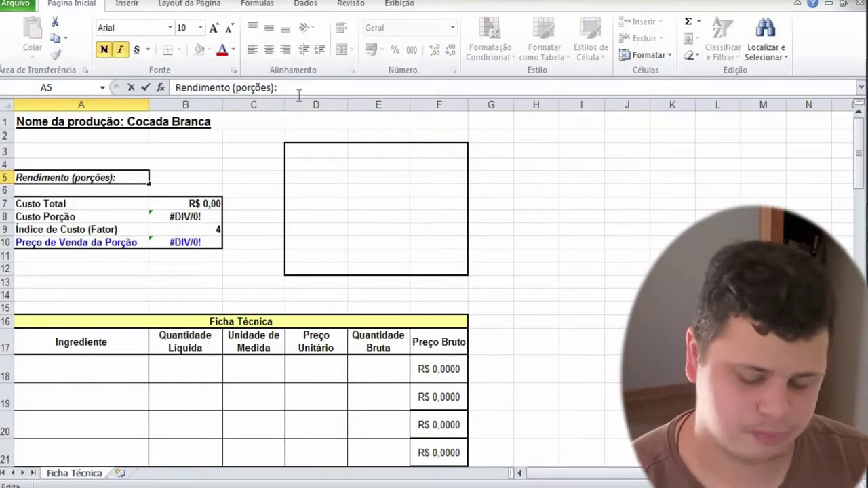
type("8")
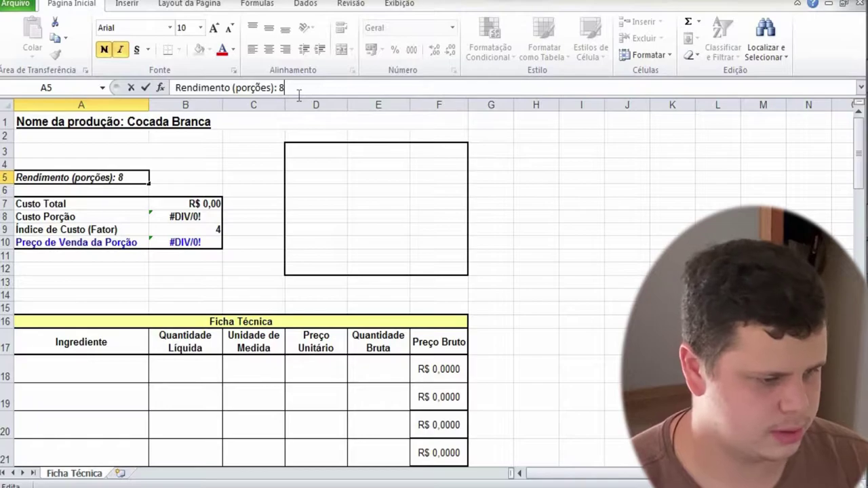
key("Return")
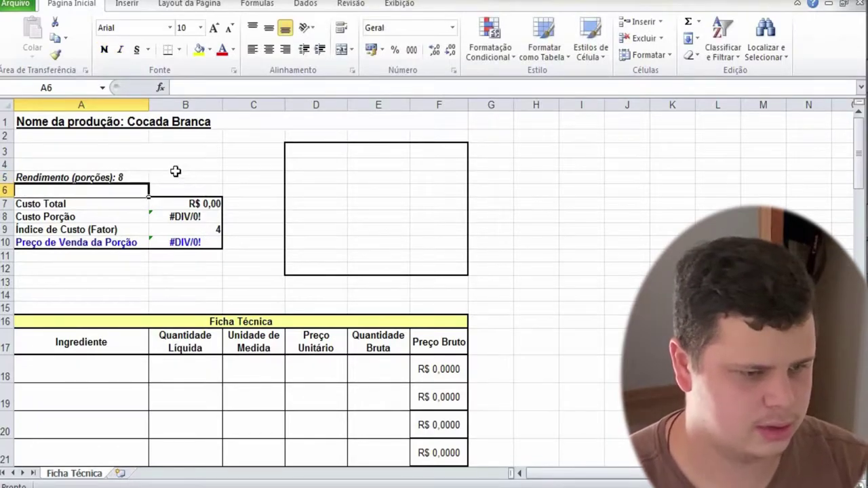
left_click(124, 173)
left_click(309, 89)
key("BackSpace")
key("BackSpace")
key("Return")
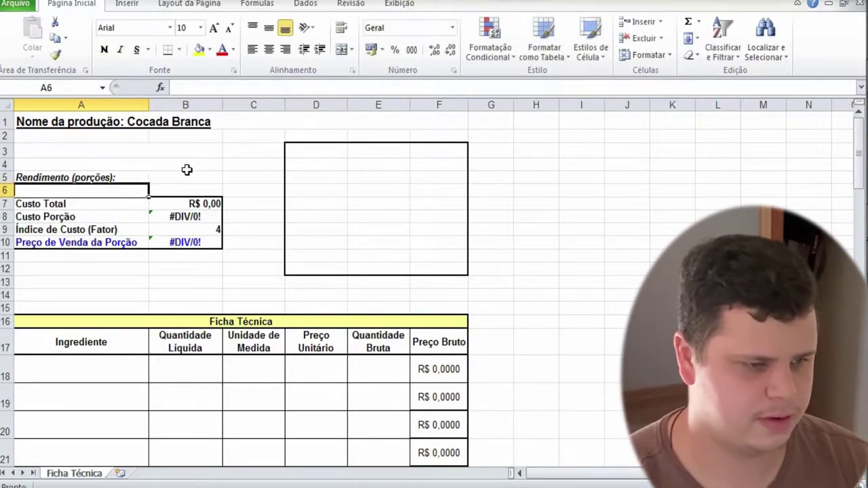
- Enter 8 in B5 as the recipe's yield in portions
left_click(189, 176)
type("8")
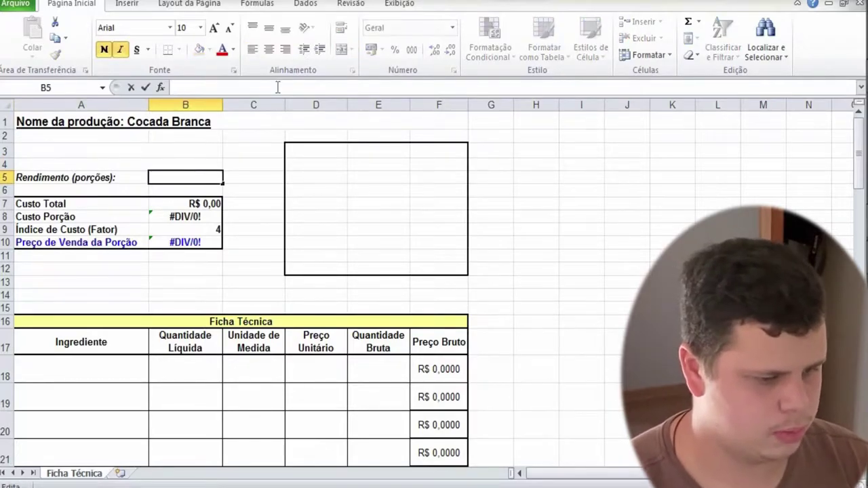
key("Return")
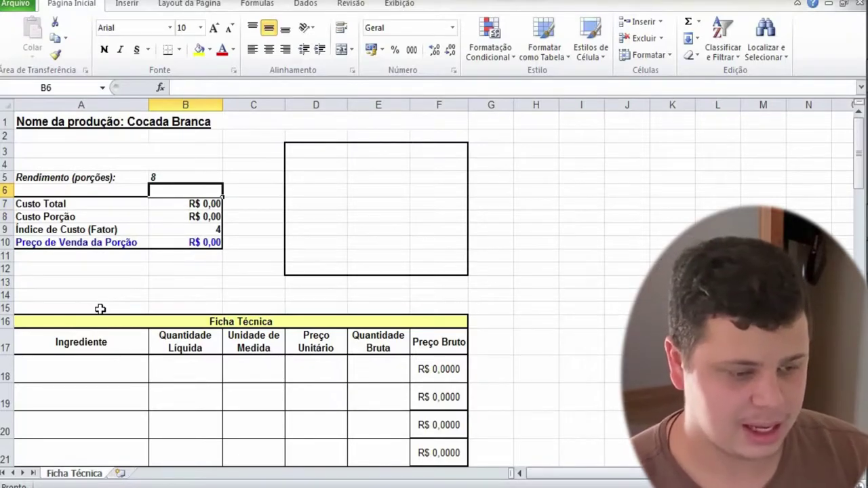
left_click(212, 231)
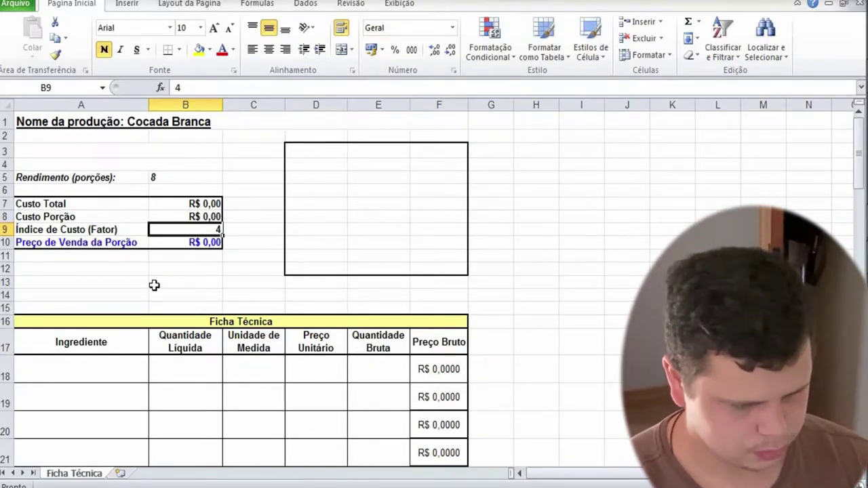
scroll(178, 285, "down", 3)
scroll(177, 286, "up", 3)
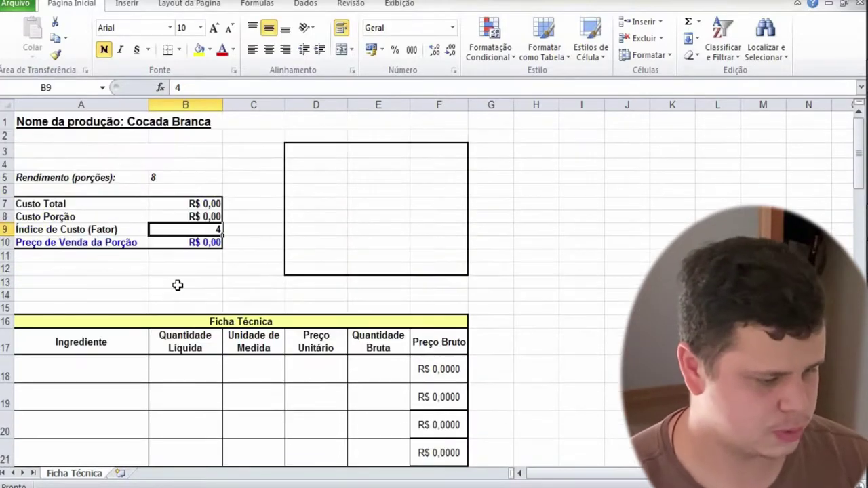
- Enter Açúcar as the first ingredient of the Ficha Técnica table, in A18
left_click(96, 368)
scroll(95, 366, "down", 1)
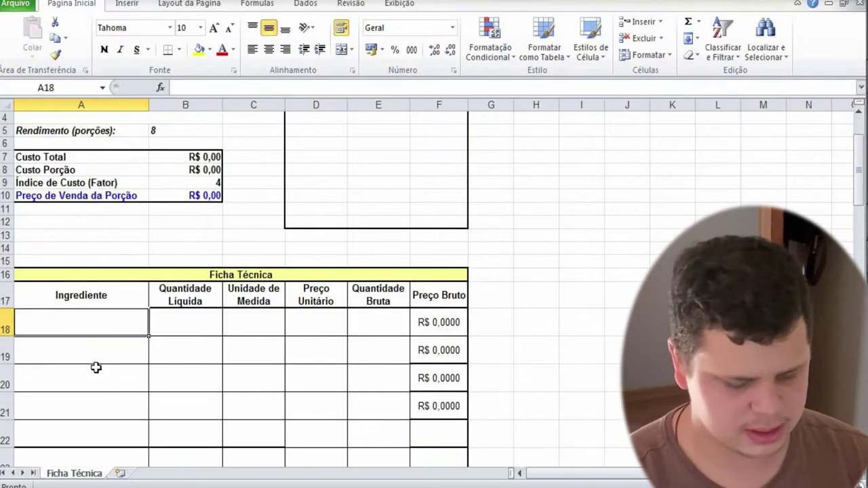
type("Açúcar")
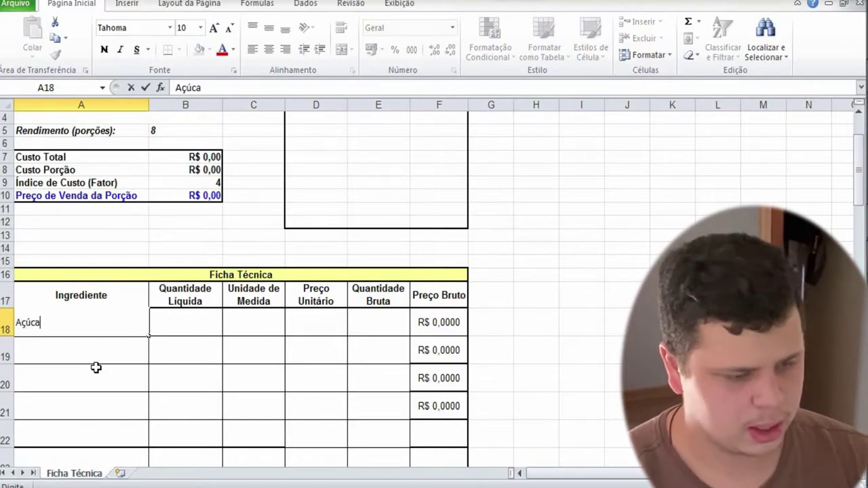
key("Return")
- Consult the recipe in the YouTube description and enter 180 as Açúcar's Quantidade Líquida in the Excel sheet
left_click(219, 330)
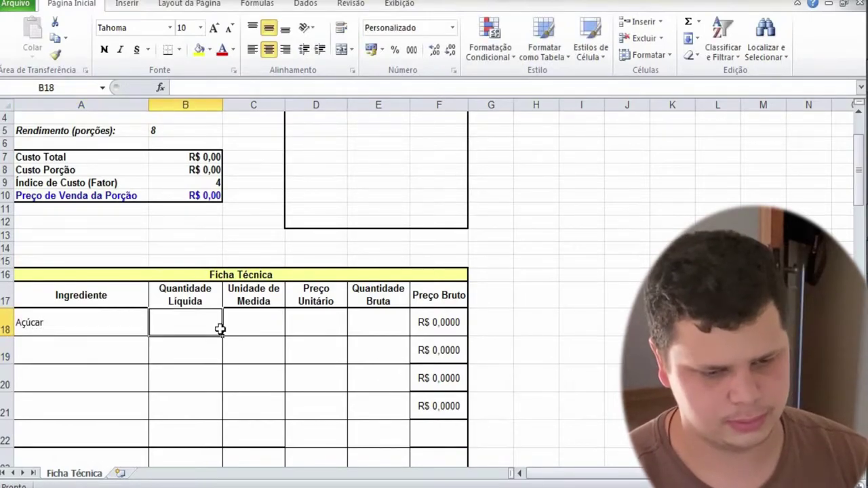
key("alt+Tab")
key("alt+Tab")
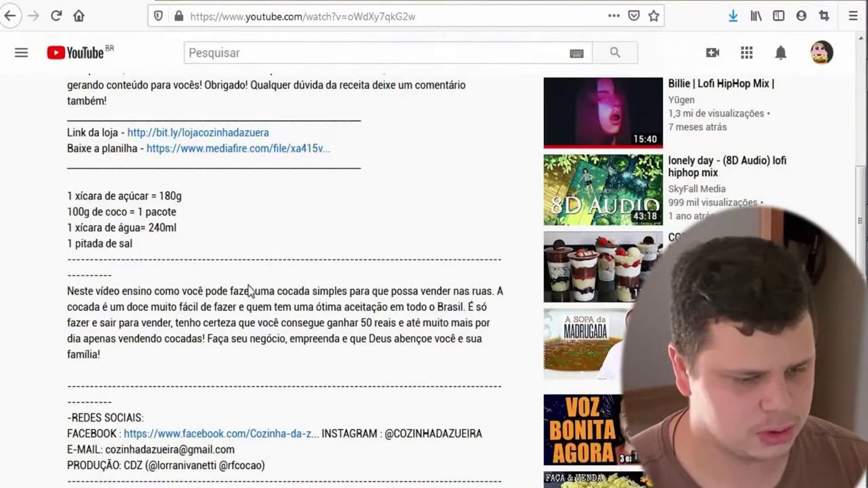
key("alt+Tab")
key("alt+Tab")
key("alt+Tab")
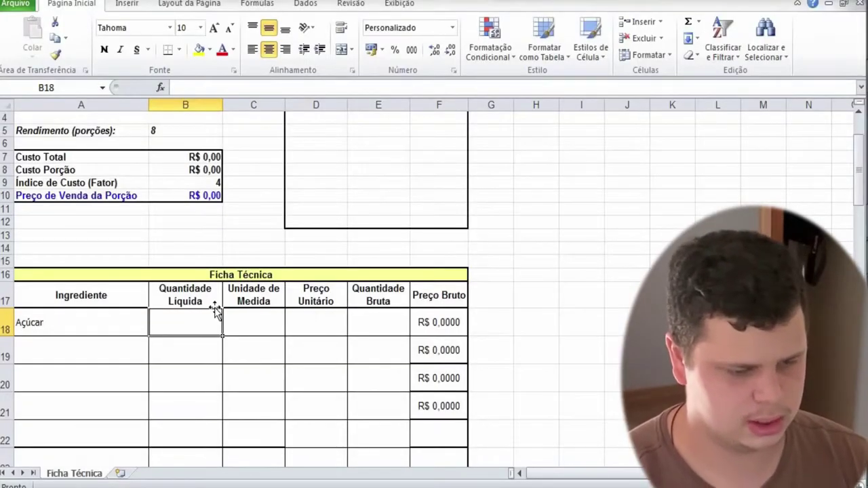
type("180")
key("Return")
- Set Açúcar's Unidade de Medida to g
left_click(276, 310)
left_click(274, 313)
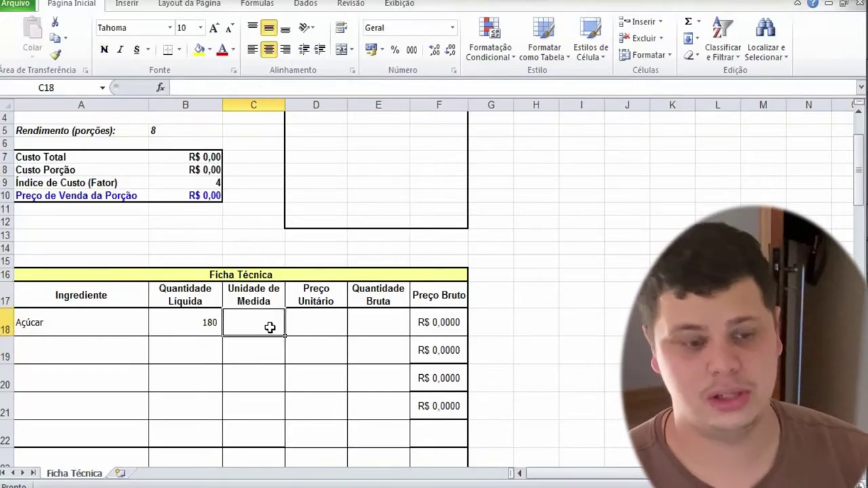
type("g")
key("Return")
- Bring up the Notepad price list beside Calculator and divide 9,99 by 5000 to get the sugar's price per gram
left_click(328, 312)
key("alt+Tab")
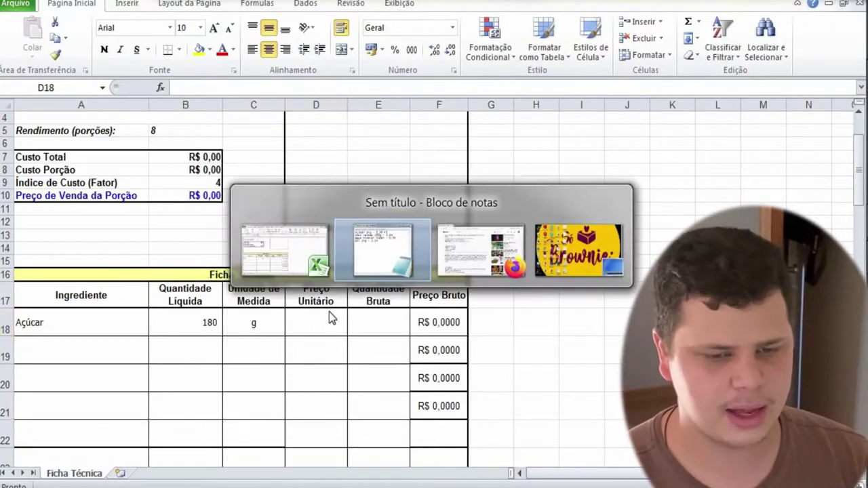
key("super")
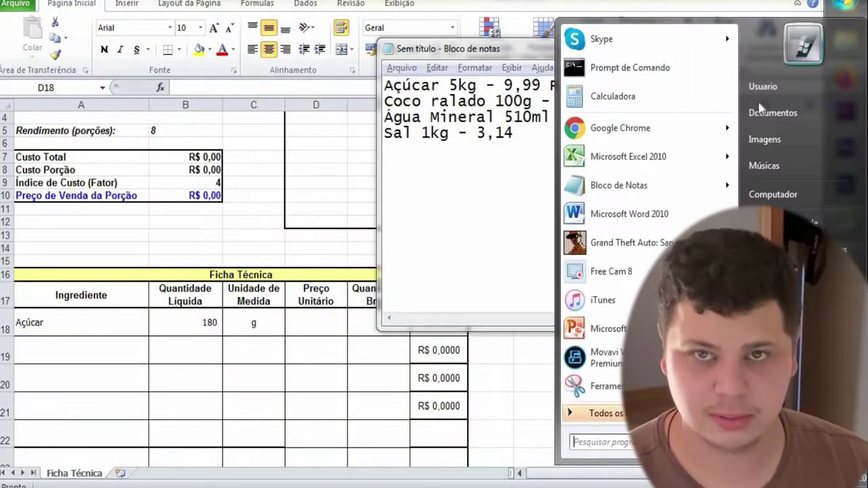
left_click(639, 100)
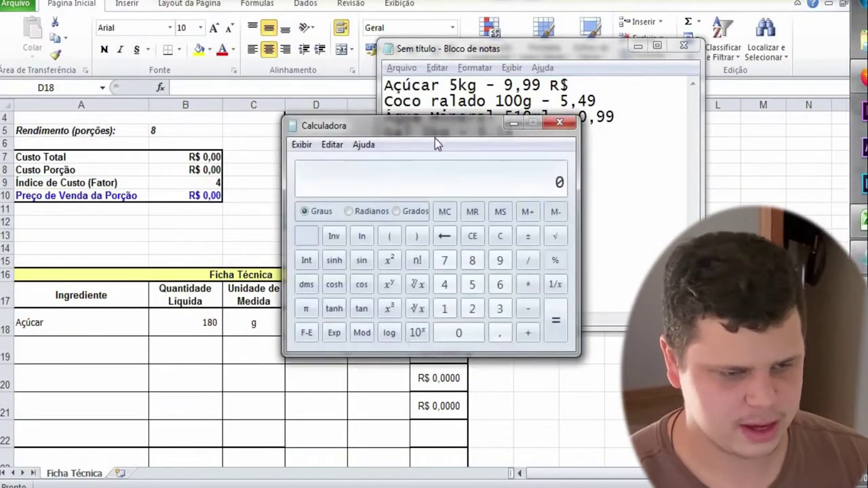
left_click_drag(444, 129, 224, 69)
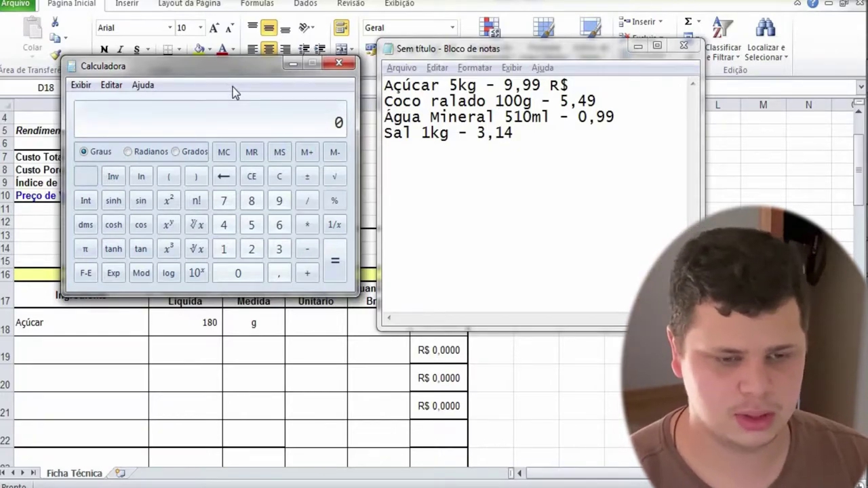
type("9,99/5000")
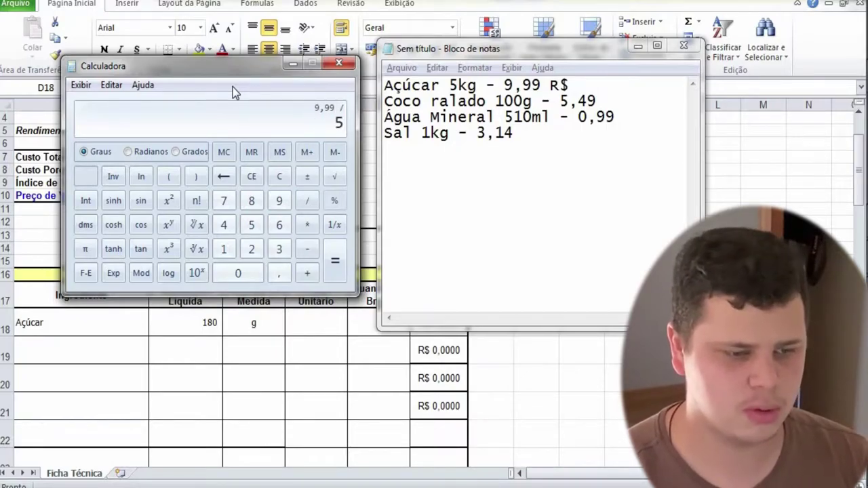
key("Return")
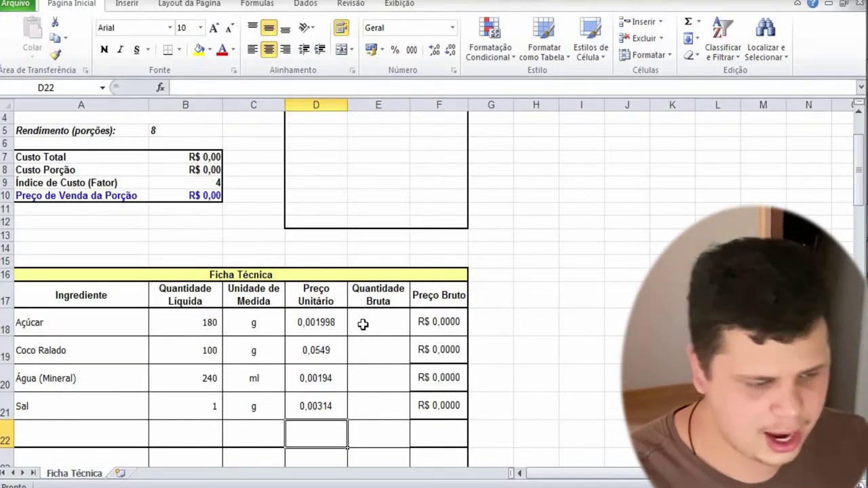
- Fill in Quantidade Bruta with 180 for Açúcar, 100 for Coco Ralado, 240 for Água (Mineral) and 1 for Sal
left_click(388, 330)
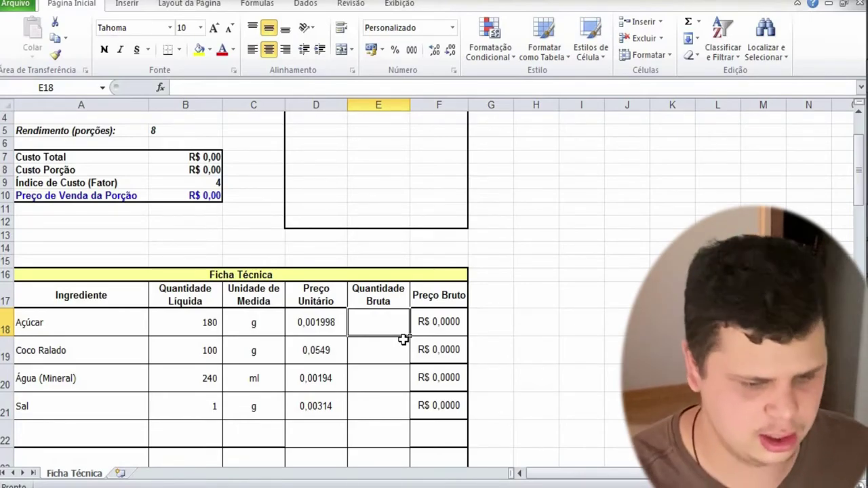
type("180")
key("Return")
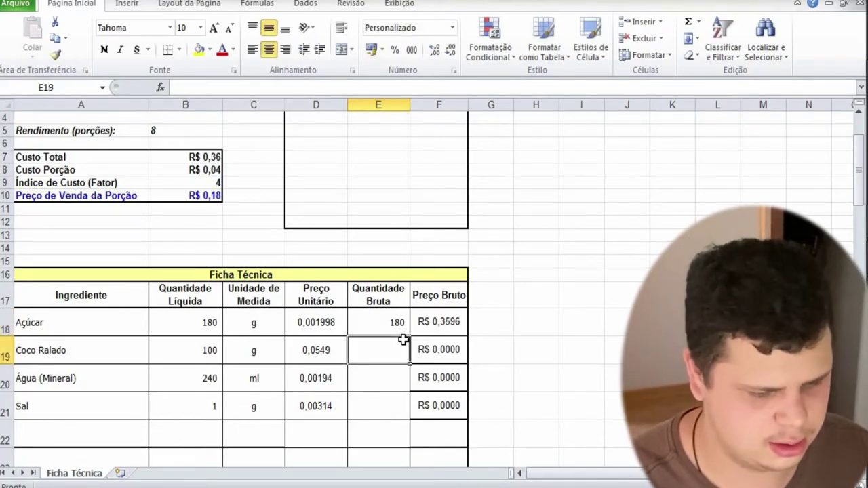
type("100")
key("Return")
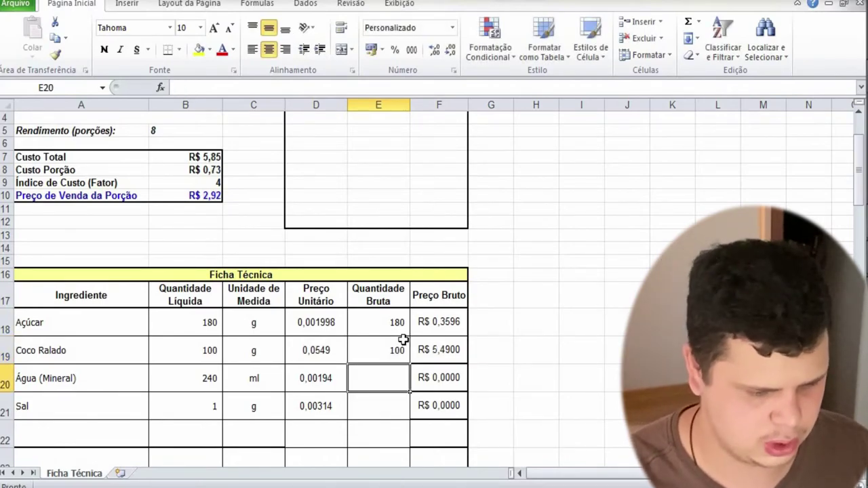
type("240")
key("Return")
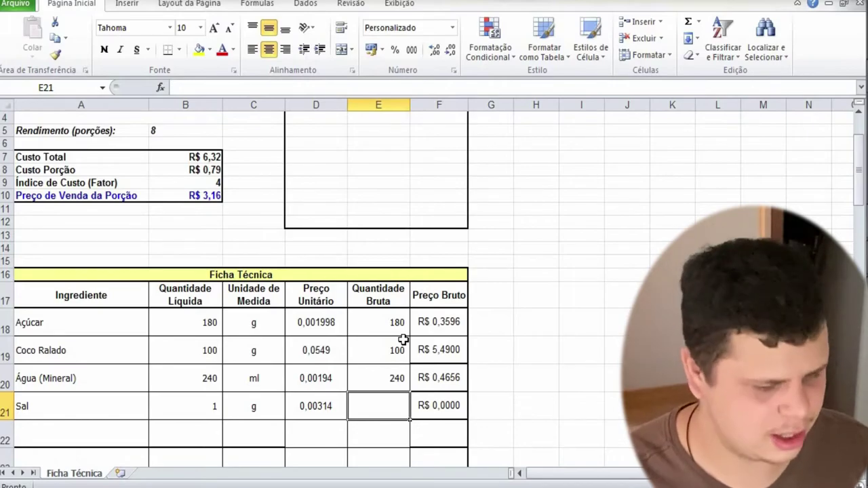
type("1")
key("Return")
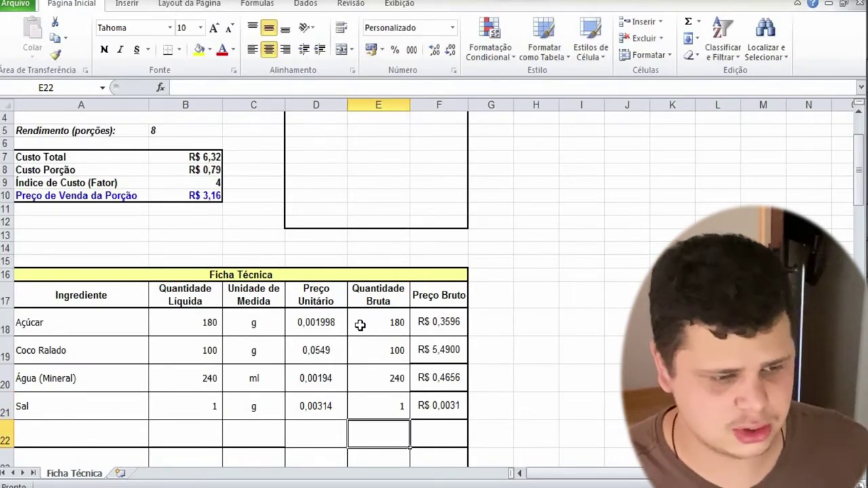
- Review the Custo Total and Preço de Venda da Porção cells in the cost summary above the ingredient table
scroll(358, 317, "up", 1)
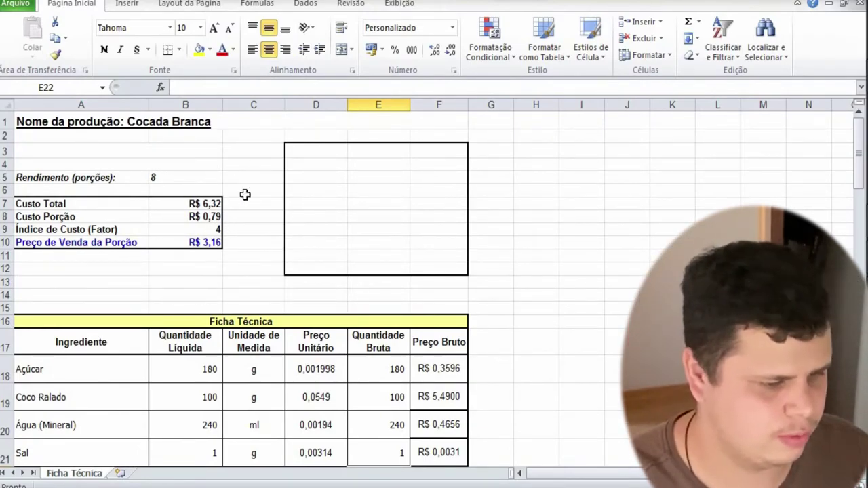
left_click(207, 243)
left_click(225, 190)
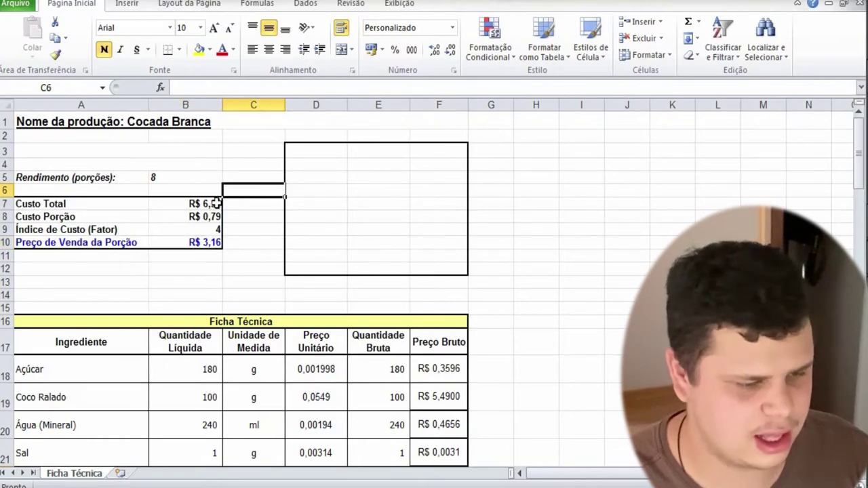
left_click(204, 203)
left_click(205, 256)
left_click(207, 242)
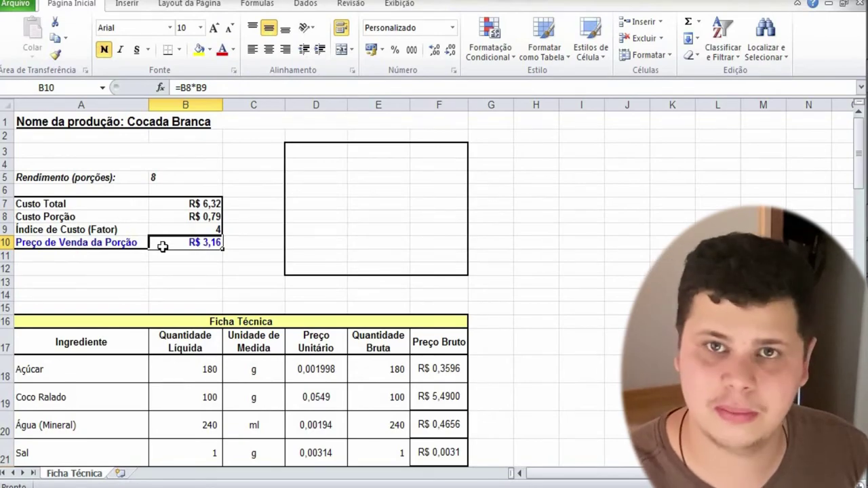
scroll(304, 197, "down", 2)
scroll(305, 254, "up", 2)
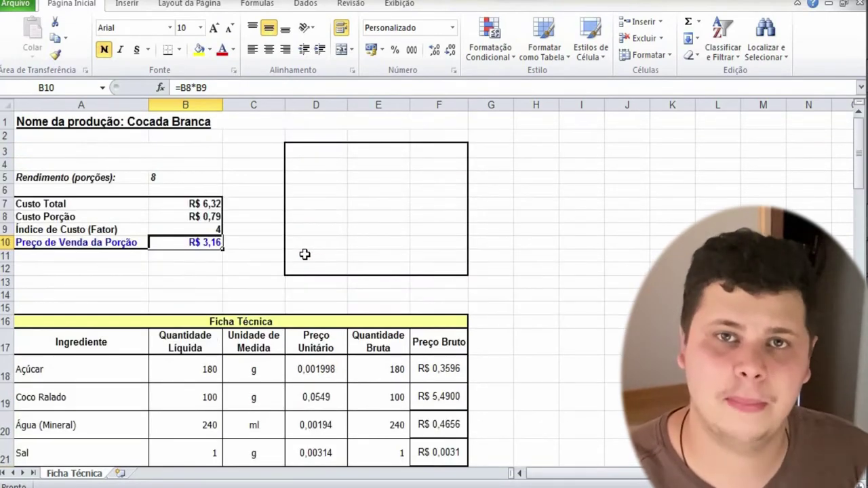